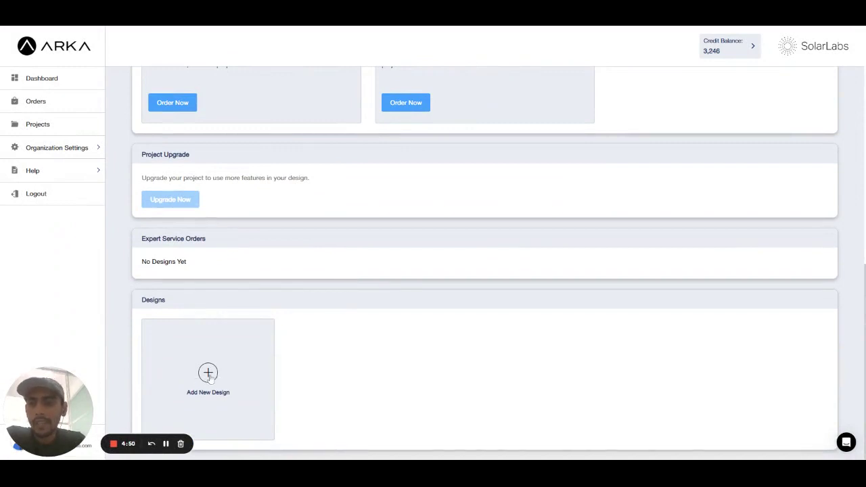
# Add a new design from the project's Designs section.
pyautogui.click(255, 411)
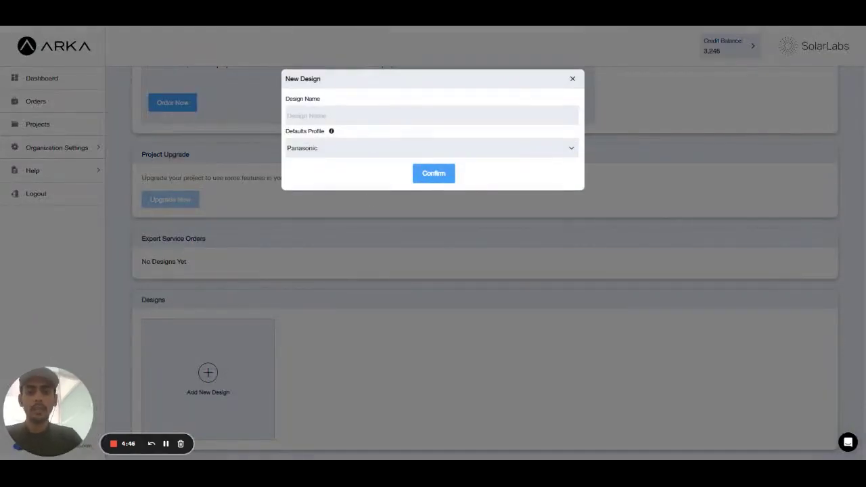
# Name the design 'Proposal 1st', select Default Profile as its defaults, and confirm.
pyautogui.write('Proposal 1st')
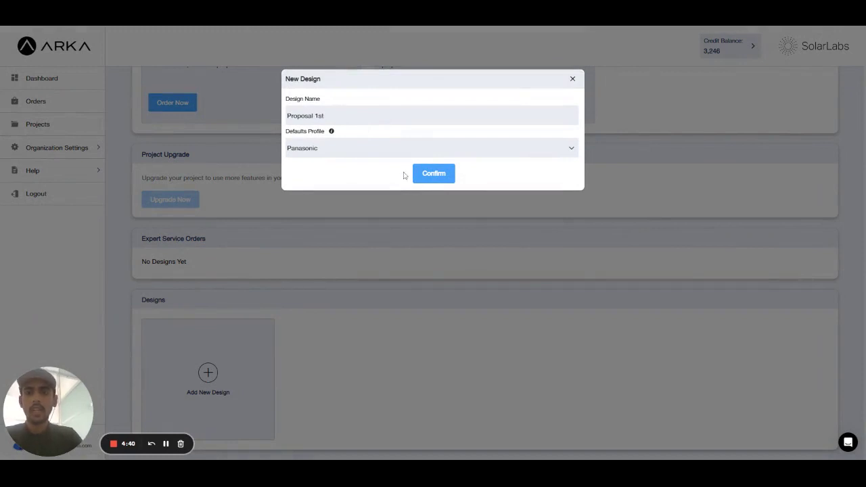
pyautogui.click(392, 154)
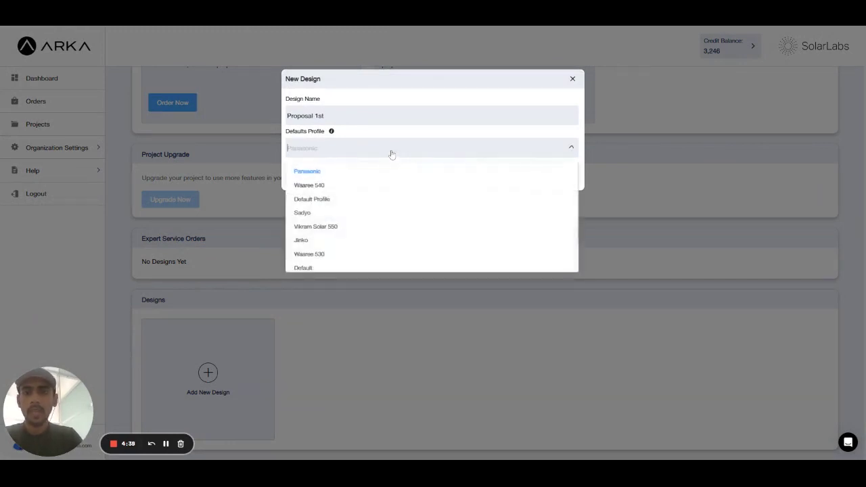
pyautogui.click(364, 203)
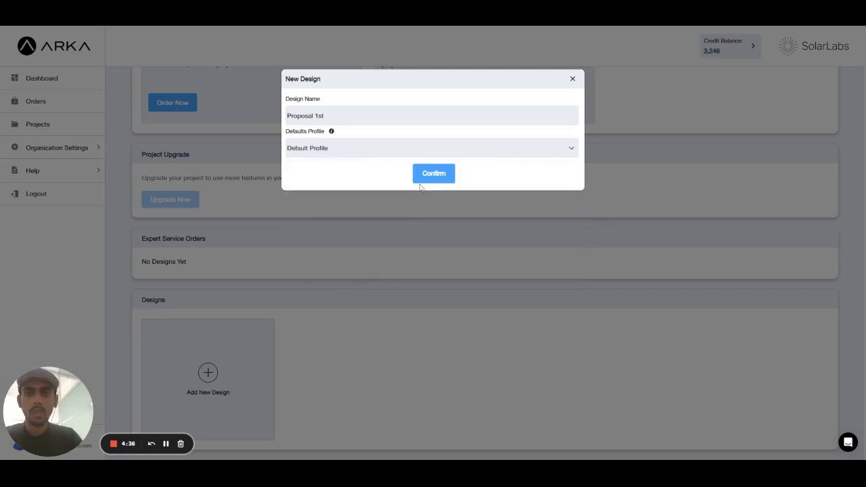
pyautogui.click(425, 181)
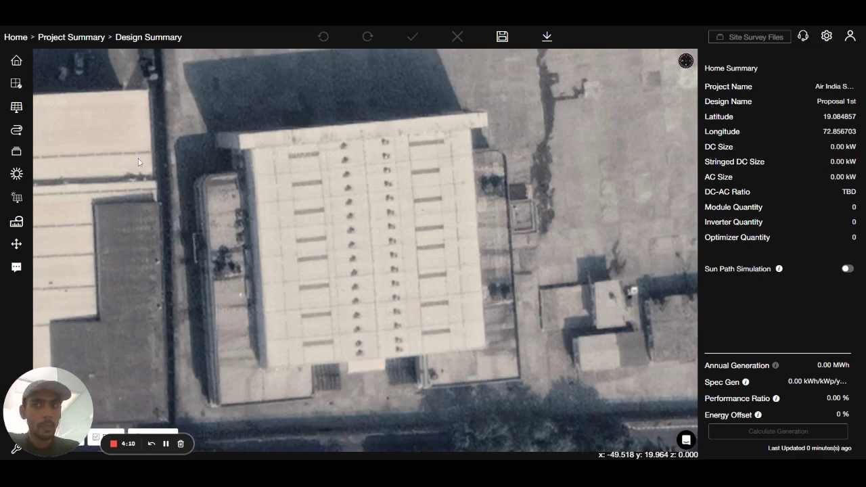
# Once the design loads, choose the Flat Roof tool from the roof tools.
pyautogui.click(18, 63)
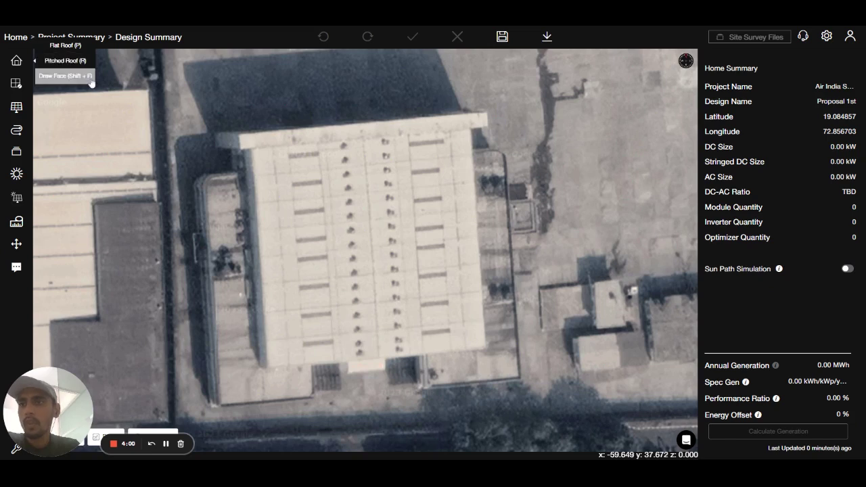
pyautogui.click(220, 142)
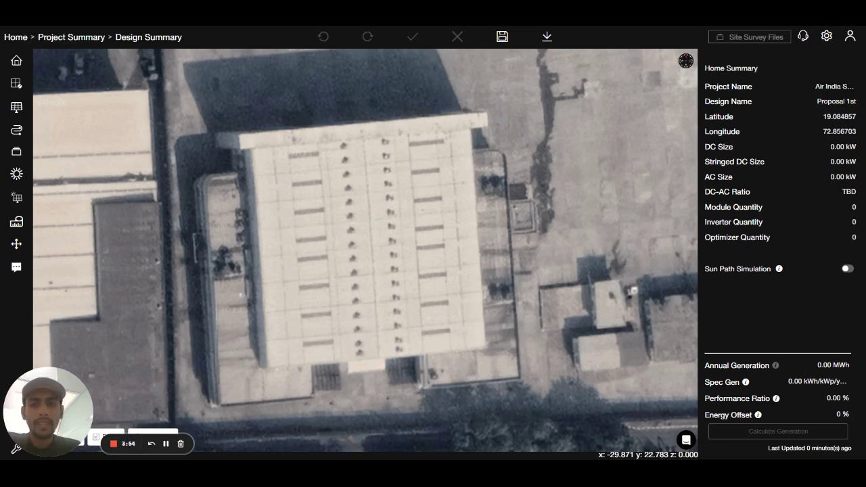
pyautogui.moveTo(17, 79)
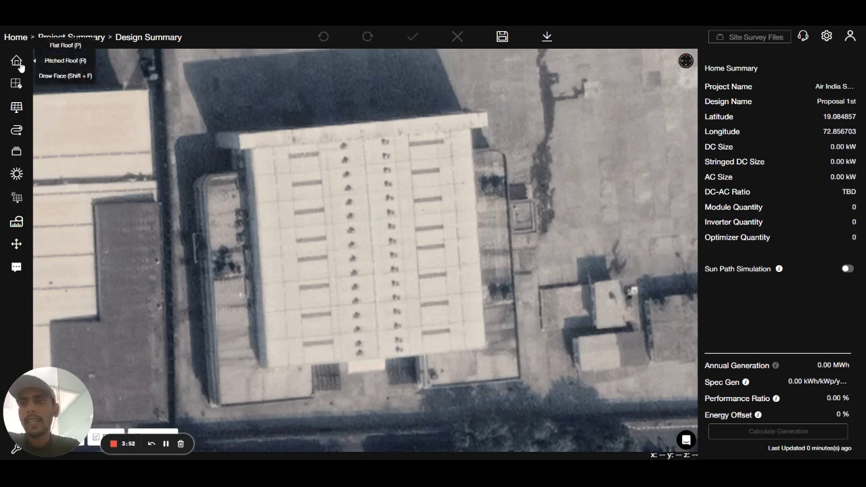
pyautogui.click(71, 49)
# Outline the right-hand roof section as a flat roof of area 1256.083, height 2.000.
pyautogui.click(362, 123)
pyautogui.click(487, 110)
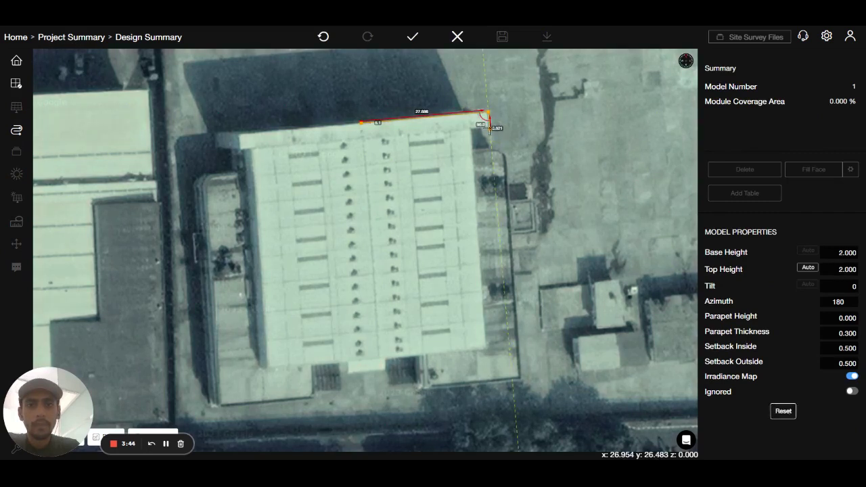
pyautogui.click(475, 129)
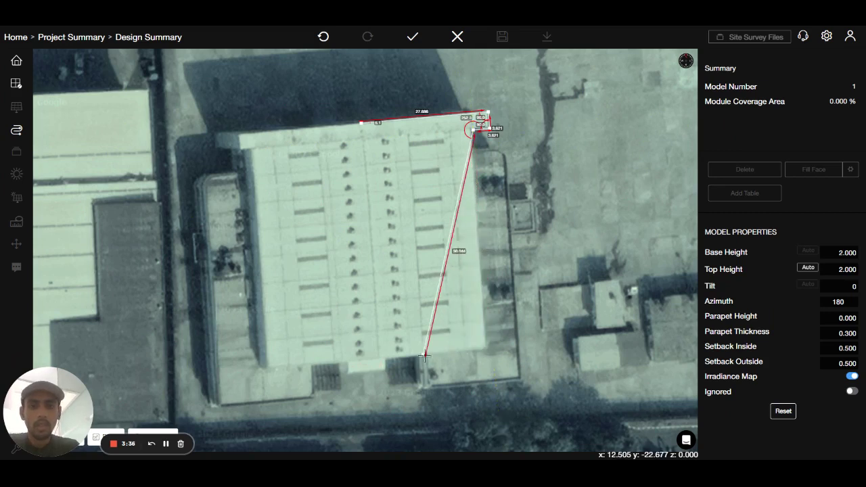
pyautogui.click(488, 350)
pyautogui.click(379, 358)
pyautogui.press('Return')
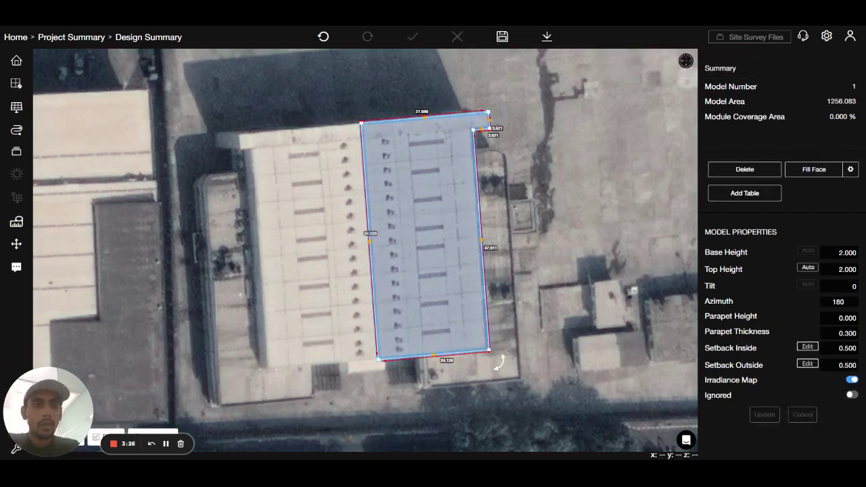
pyautogui.click(516, 181)
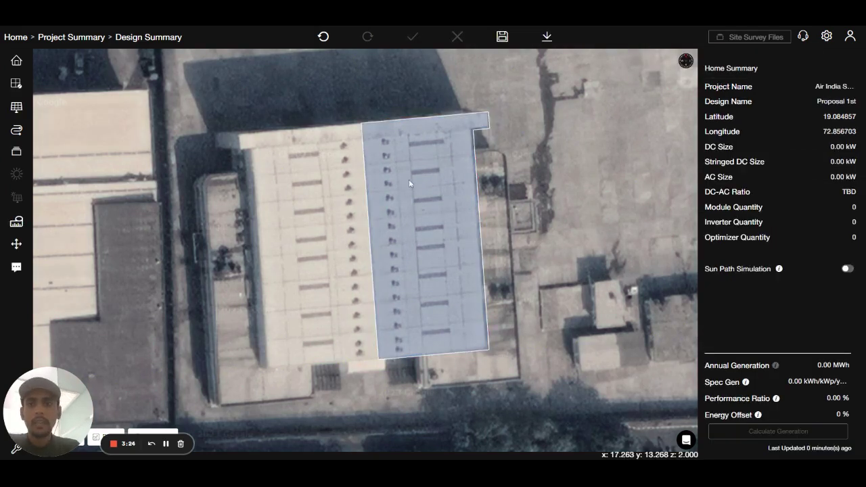
# Place a 0.800-high cylinder obstruction of area 1.400 over a round roof vent.
pyautogui.click(16, 84)
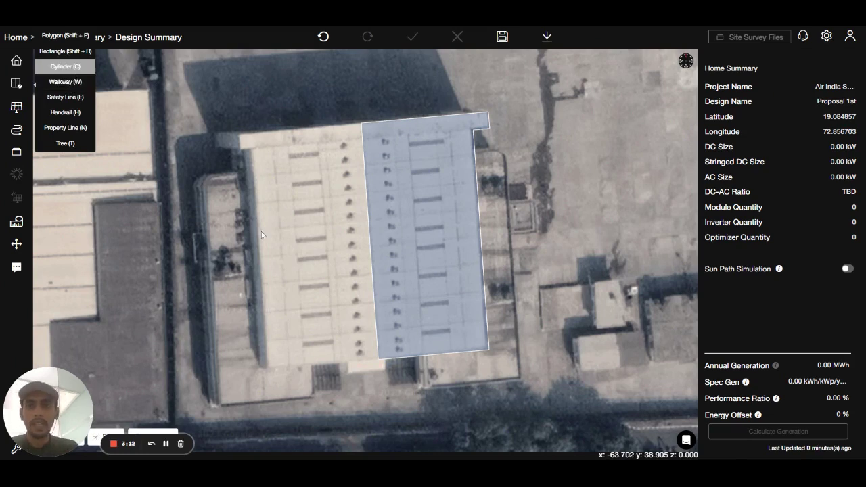
pyautogui.click(383, 169)
pyautogui.scroll(6, 393, 119)
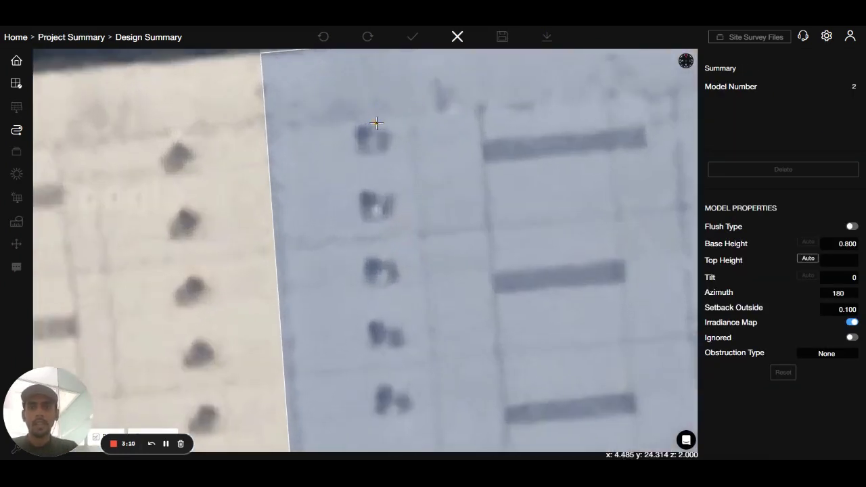
pyautogui.click(371, 144)
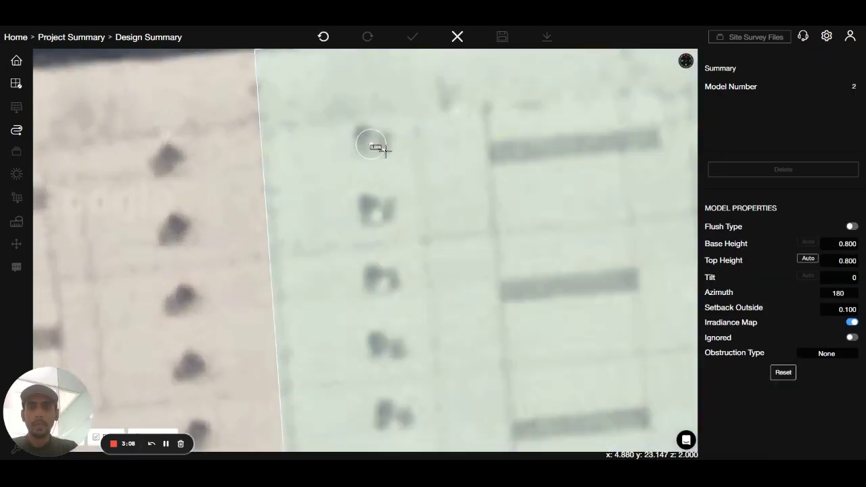
pyautogui.click(383, 149)
pyautogui.scroll(-3, 445, 141)
pyautogui.moveTo(445, 141); pyautogui.dragTo(341, 178)
pyautogui.scroll(-1, 341, 178)
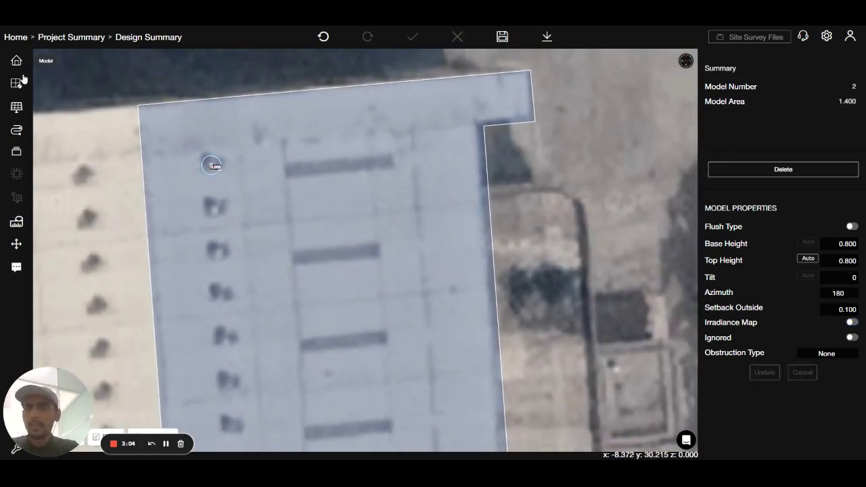
pyautogui.click(16, 83)
# Trace the upper dark strip as a polygon obstruction of area 7.505.
pyautogui.click(57, 37)
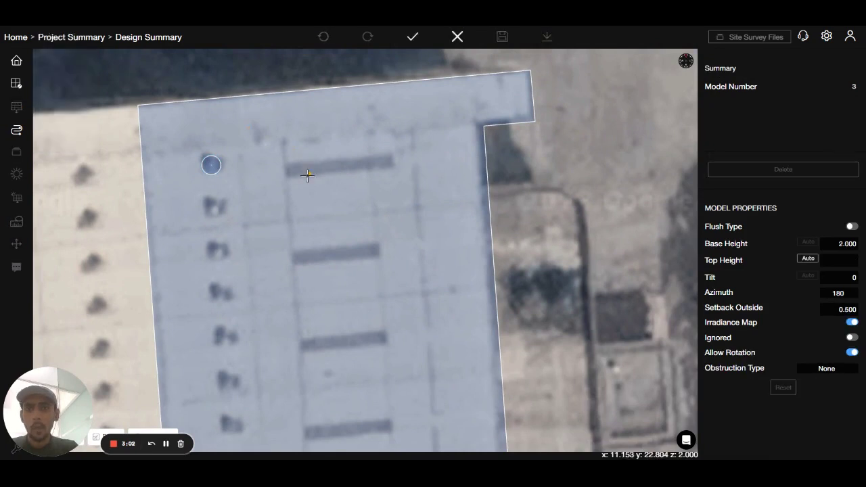
pyautogui.click(285, 166)
pyautogui.click(390, 157)
pyautogui.click(392, 170)
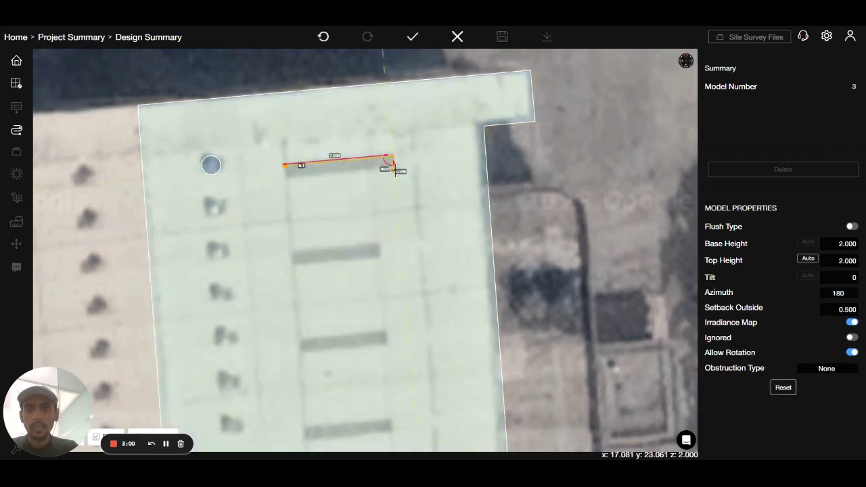
pyautogui.doubleClick(285, 180)
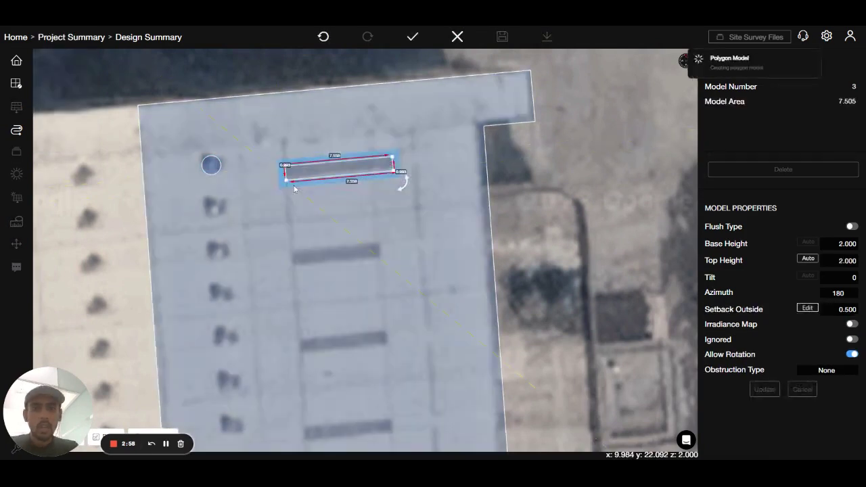
# Cover the second strip with a rectangle obstruction rotated to azimuth 173.66.
pyautogui.click(16, 83)
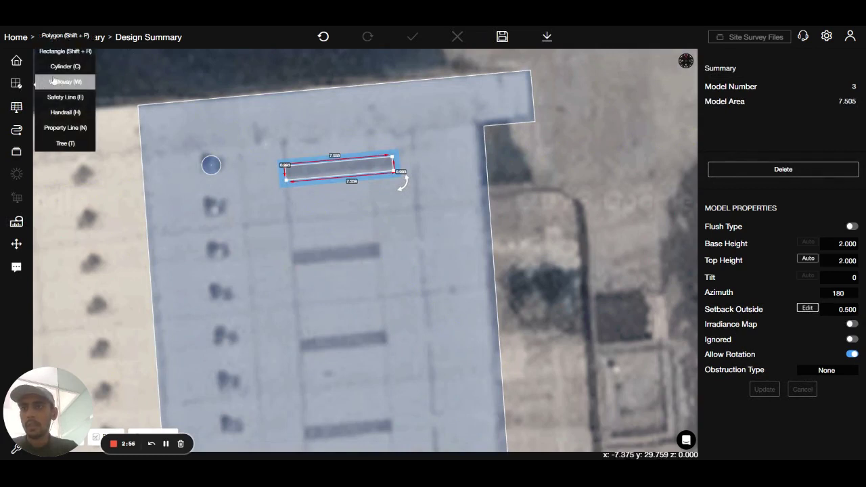
pyautogui.click(56, 57)
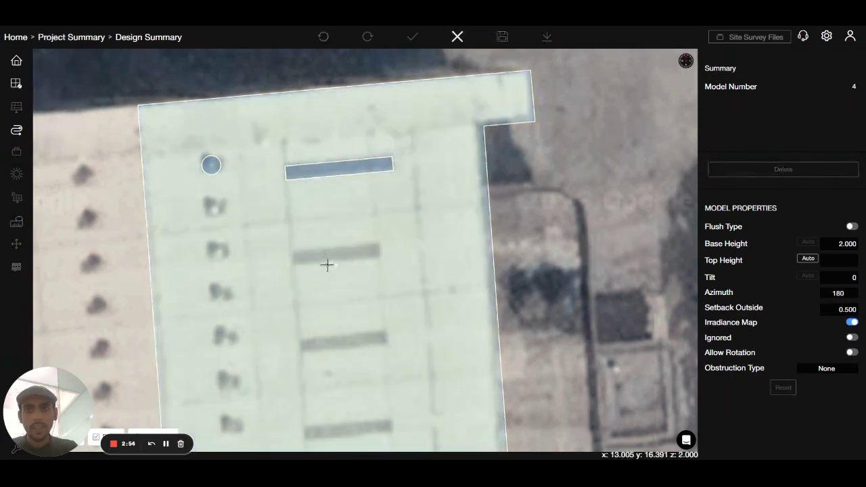
pyautogui.click(294, 252)
pyautogui.click(378, 251)
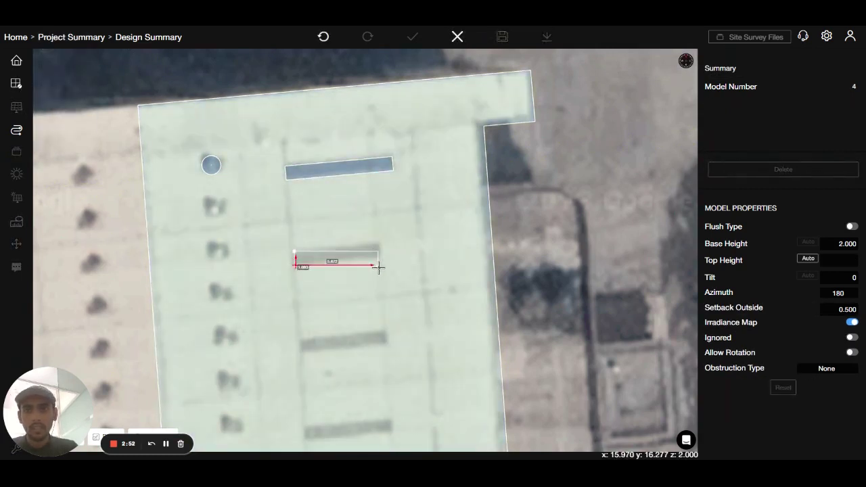
pyautogui.click(381, 269)
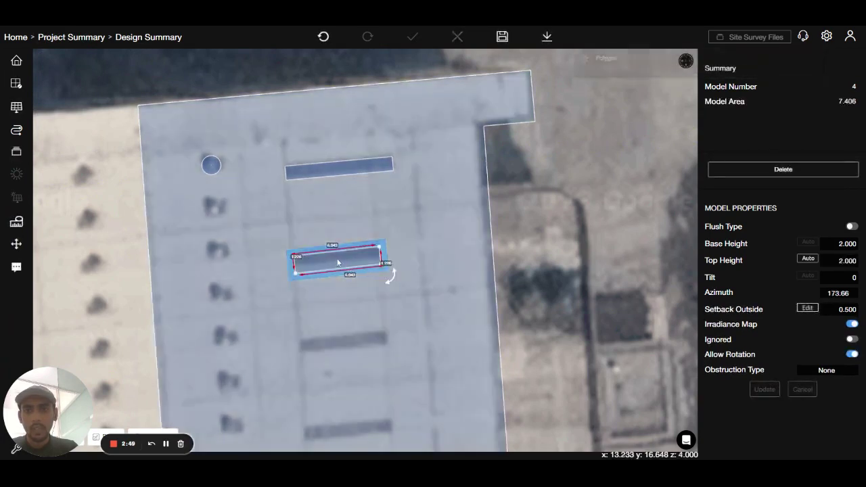
pyautogui.moveTo(395, 272); pyautogui.dragTo(393, 262)
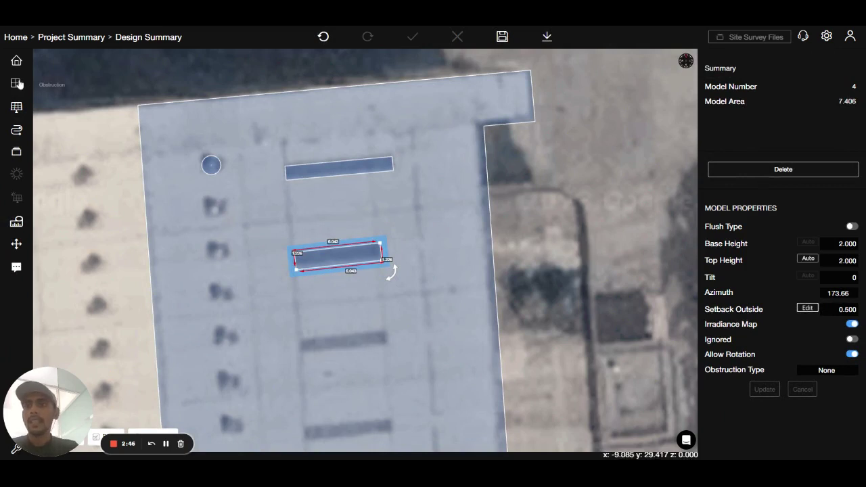
pyautogui.moveTo(16, 84)
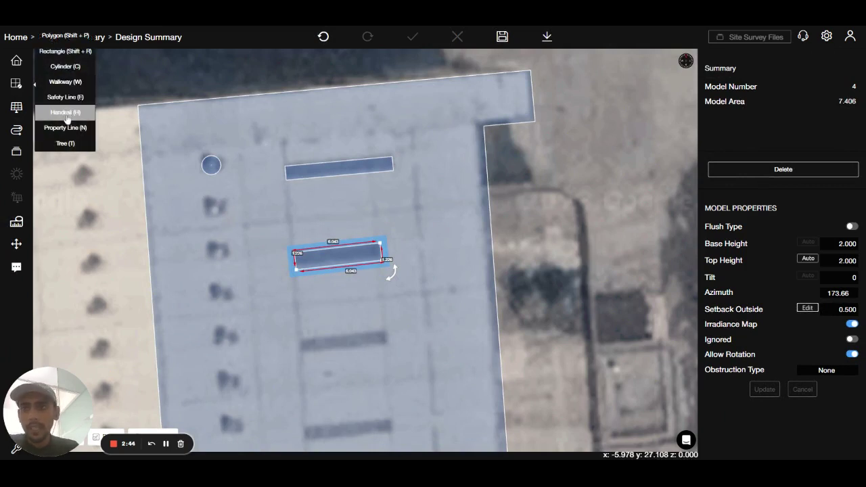
pyautogui.click(68, 108)
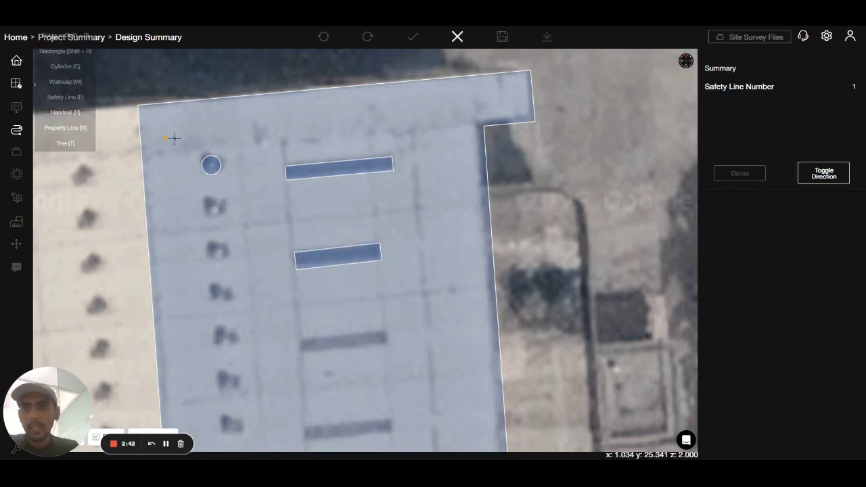
pyautogui.scroll(5, 156, 129)
pyautogui.moveTo(205, 109); pyautogui.dragTo(173, 164)
pyautogui.scroll(3, 115, 170)
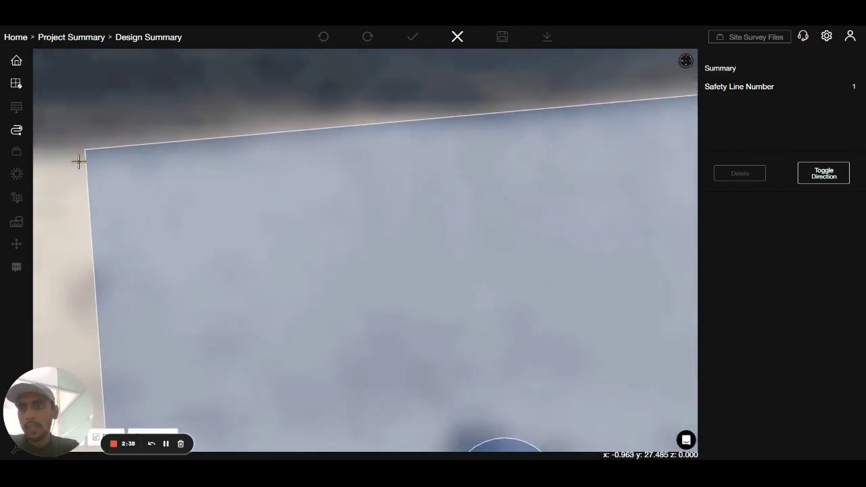
pyautogui.click(88, 160)
pyautogui.scroll(-4, 84, 180)
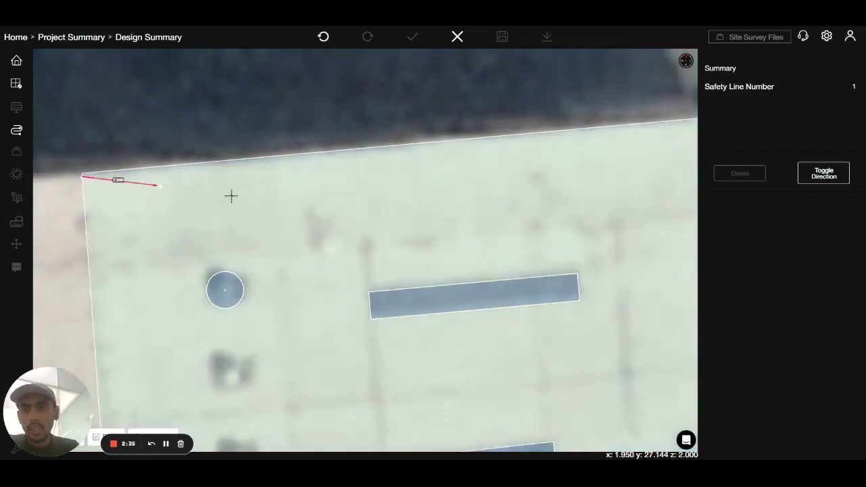
pyautogui.moveTo(267, 205); pyautogui.dragTo(103, 178)
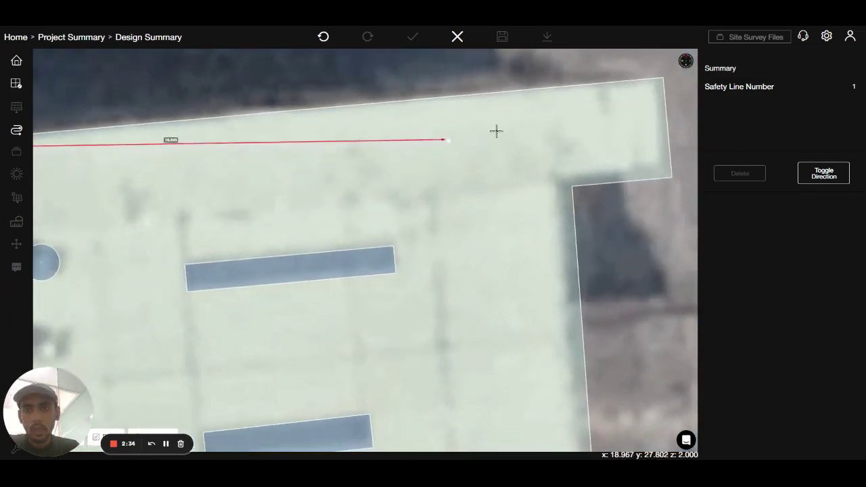
pyautogui.doubleClick(661, 82)
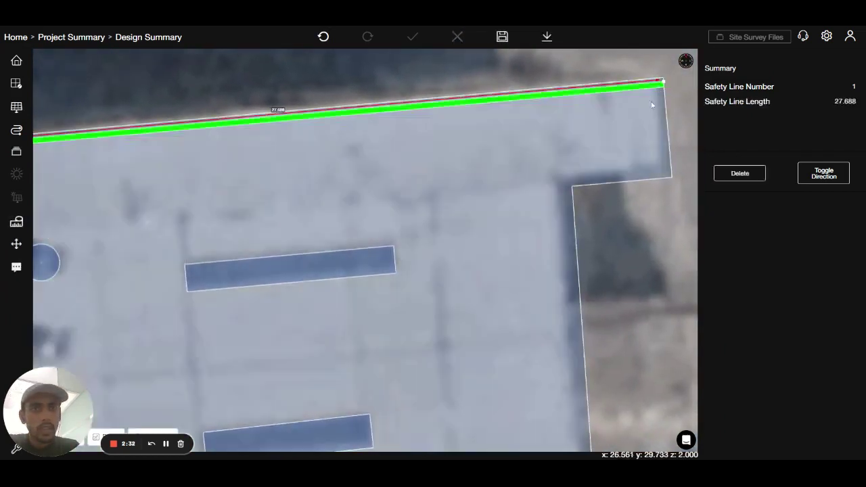
pyautogui.click(349, 95)
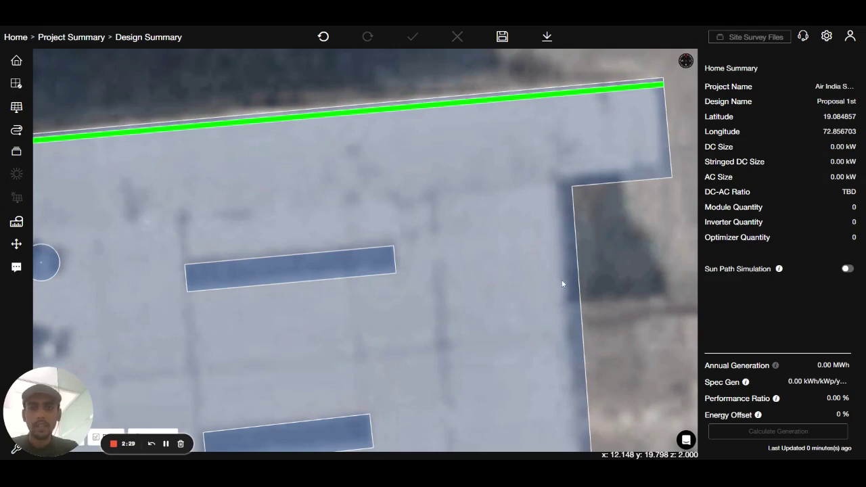
pyautogui.press('3')
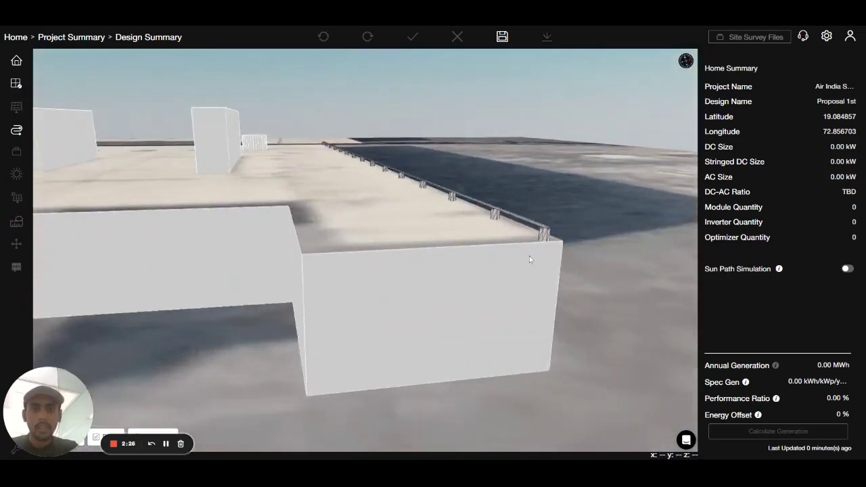
pyautogui.moveTo(529, 260)
pyautogui.mouseDown()
pyautogui.moveTo(524, 228)
pyautogui.moveTo(244, 225)
pyautogui.moveTo(337, 225)
pyautogui.mouseUp()
pyautogui.press('2')
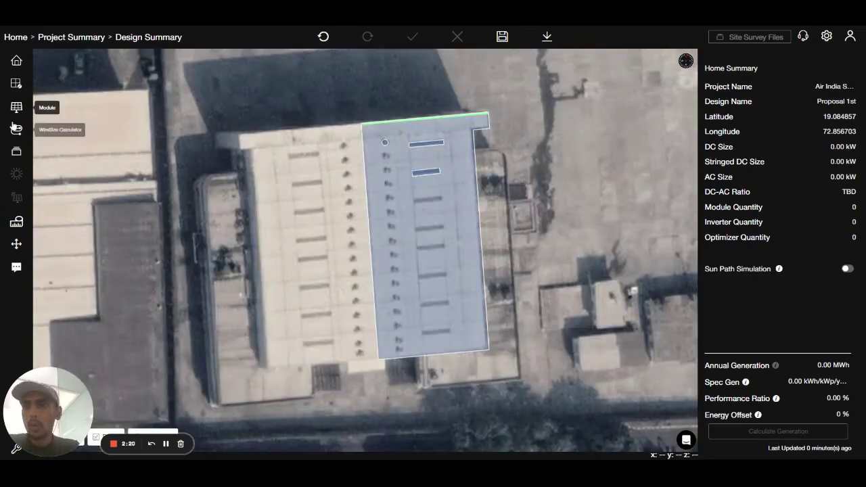
pyautogui.click(17, 112)
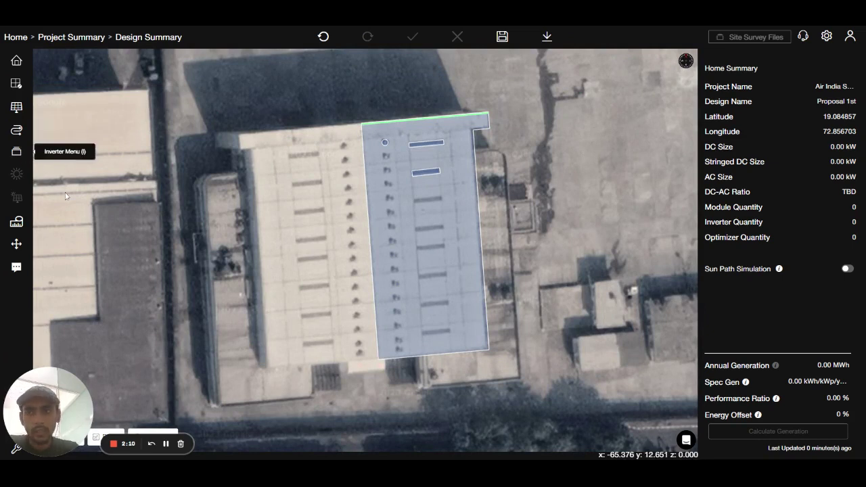
# Dimension the 5.048 gap between the upper and lower rectangular obstructions.
pyautogui.click(13, 225)
pyautogui.scroll(5, 433, 149)
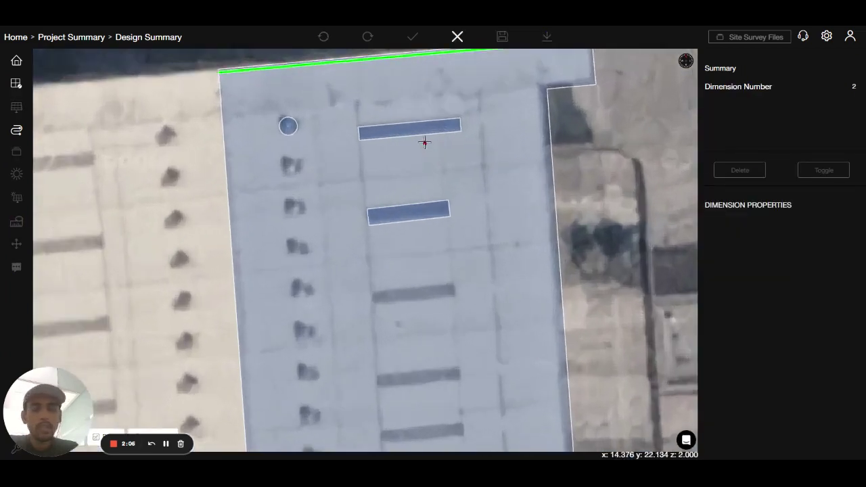
pyautogui.scroll(2, 424, 140)
pyautogui.scroll(2, 415, 133)
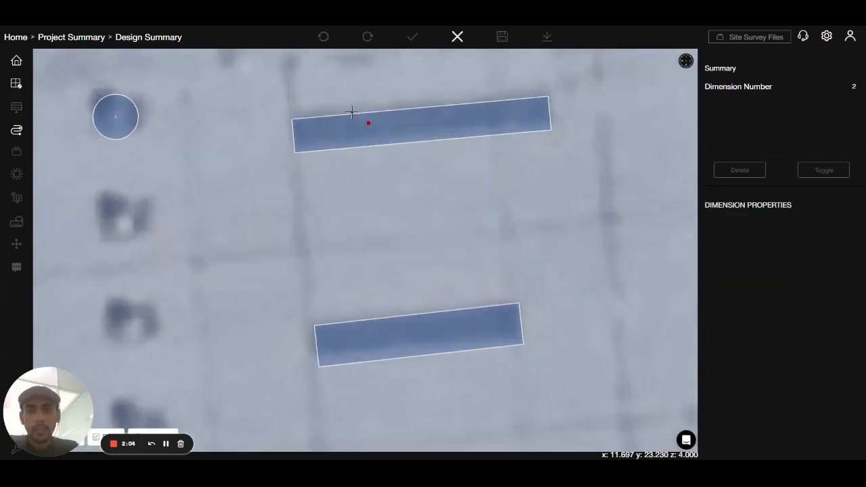
pyautogui.scroll(-1, 352, 116)
pyautogui.click(375, 127)
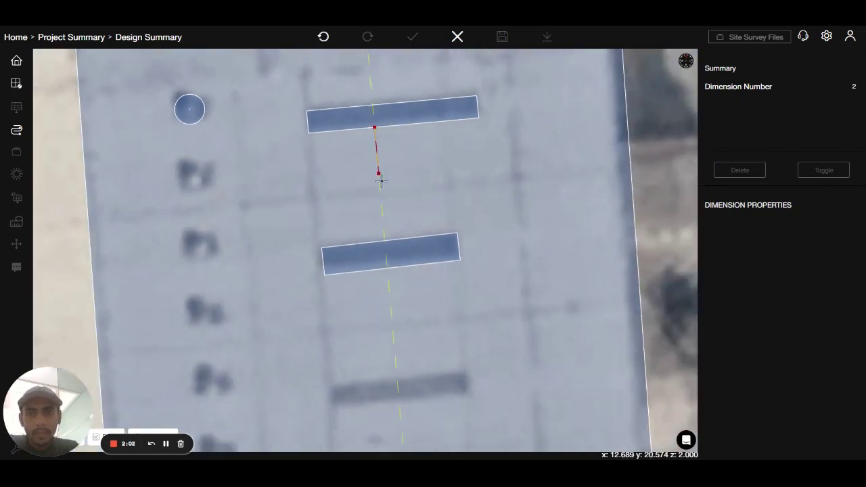
pyautogui.click(392, 242)
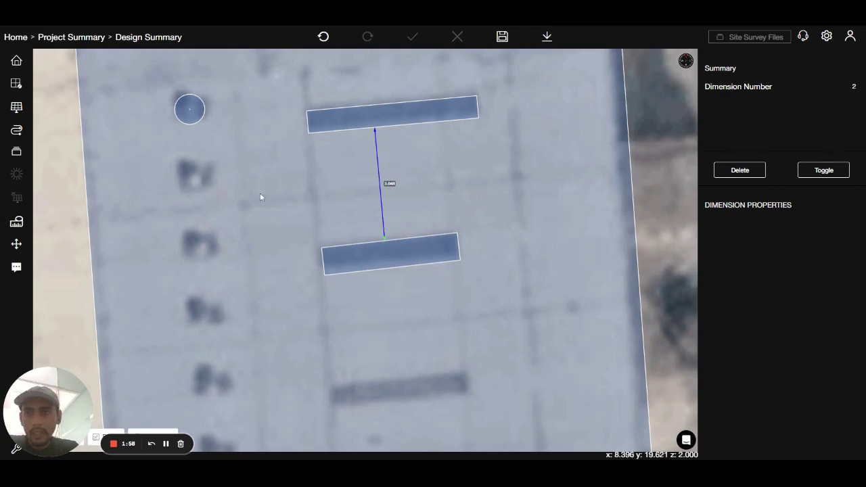
pyautogui.click(96, 230)
# Fill the roof with a 329-module subarray, giving 102.98 kW DC.
pyautogui.scroll(-3, 178, 151)
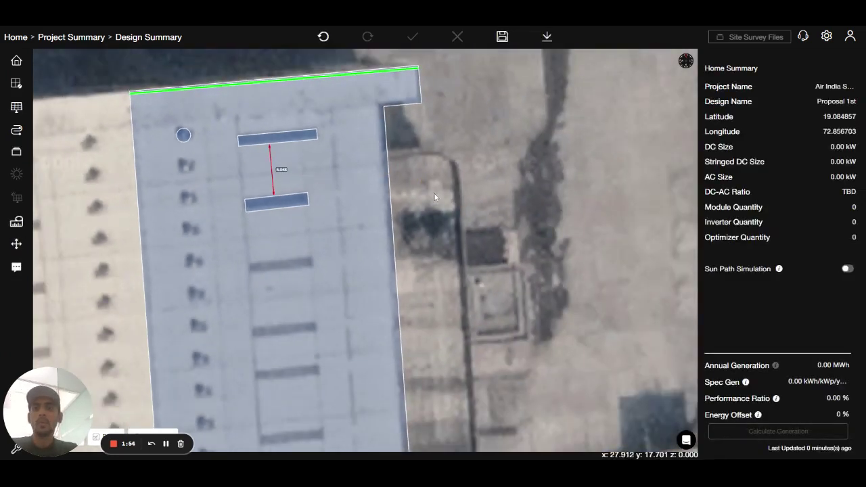
pyautogui.click(245, 175)
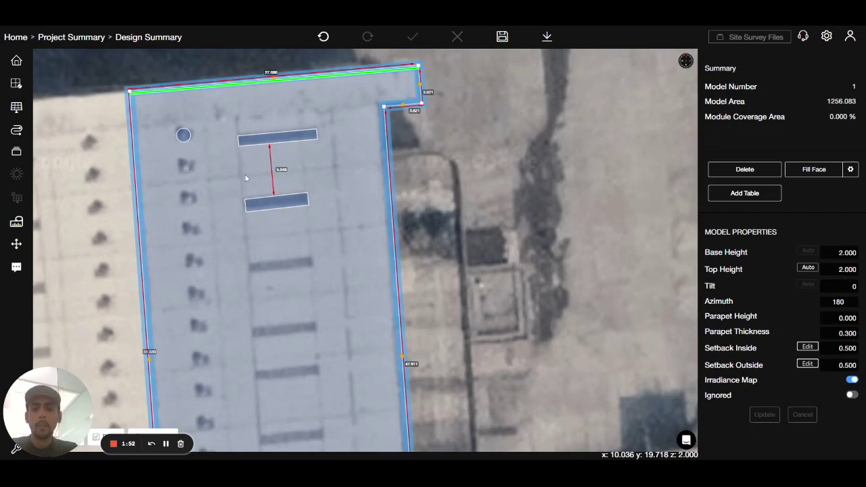
pyautogui.press('f')
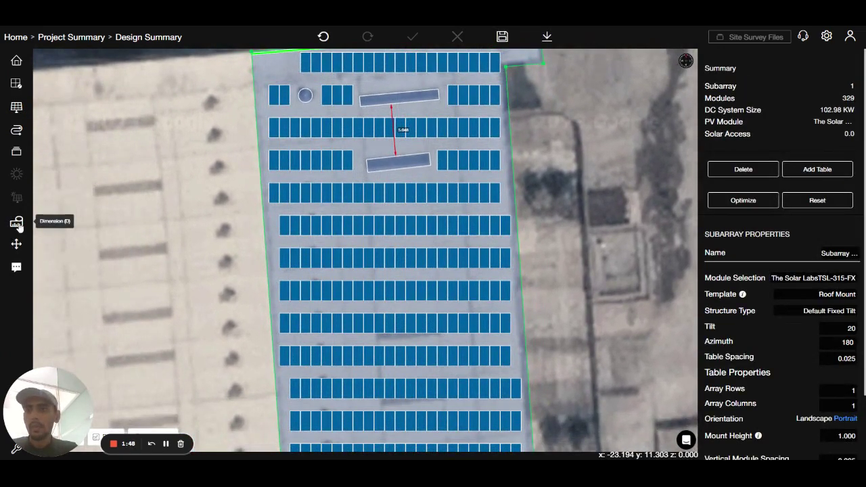
pyautogui.click(19, 245)
# Lasso the middle rows of panels and nudge them slightly up and left.
pyautogui.click(204, 143)
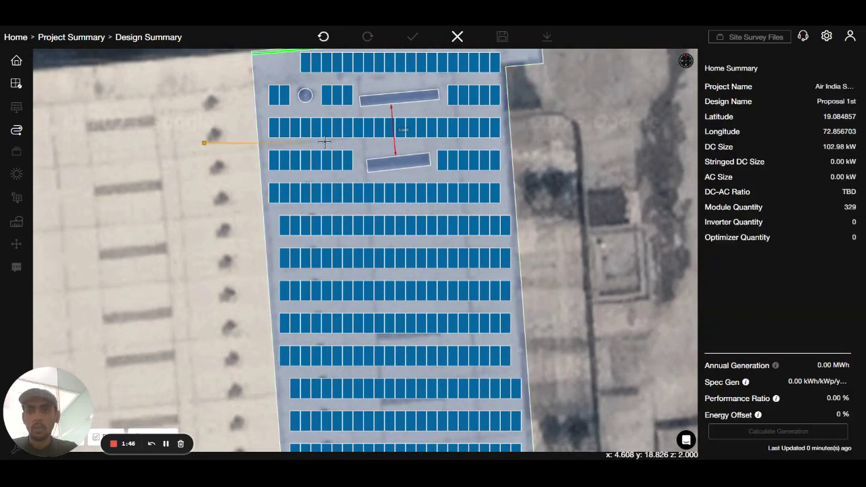
pyautogui.click(544, 129)
pyautogui.click(555, 265)
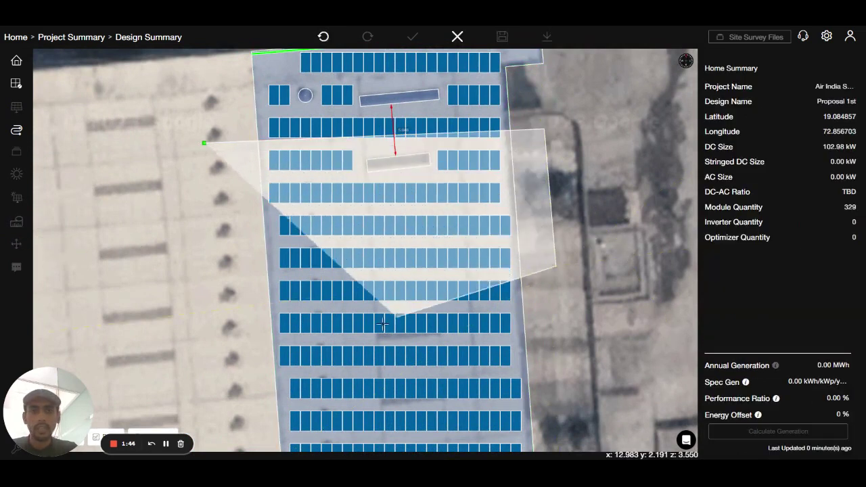
pyautogui.click(242, 369)
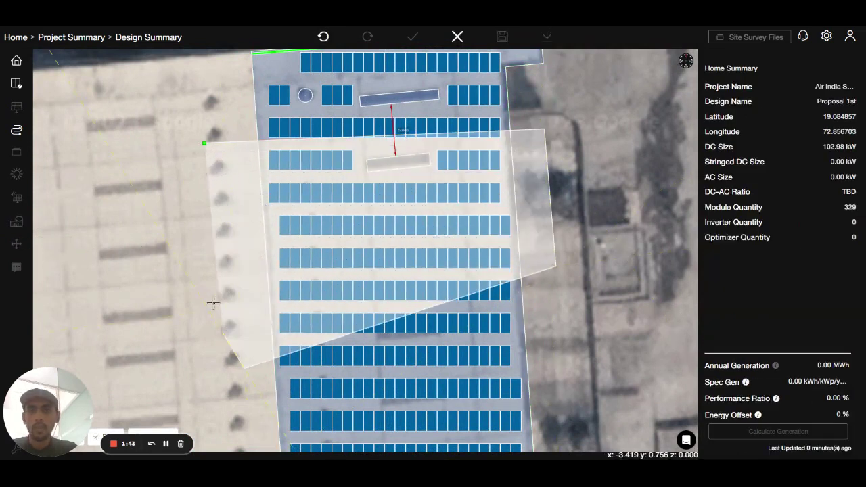
pyautogui.click(204, 143)
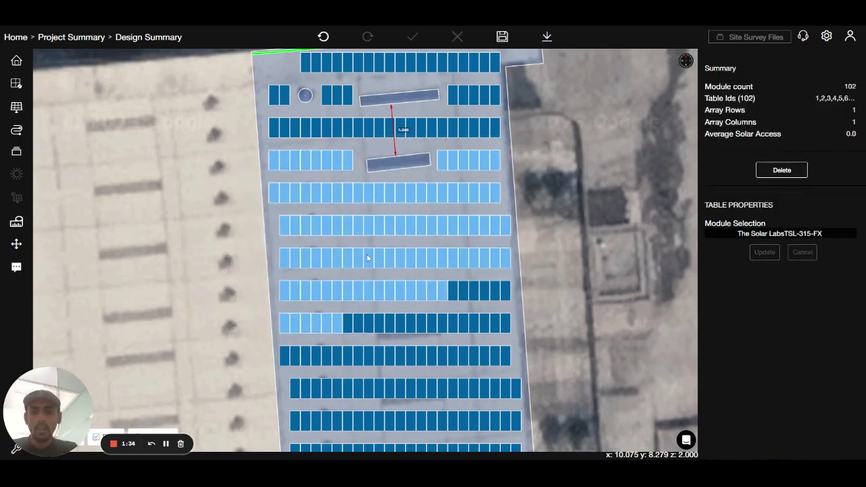
pyautogui.moveTo(368, 257); pyautogui.dragTo(365, 251)
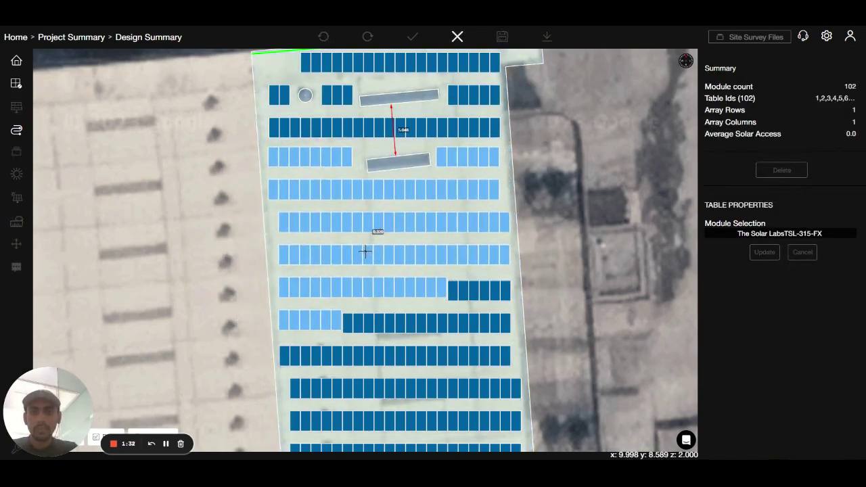
pyautogui.click(569, 258)
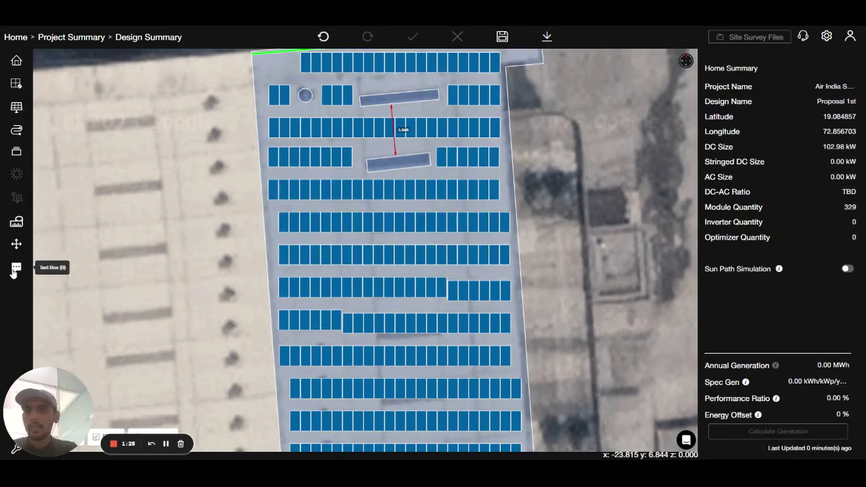
# Draw a text box right of the building with Arial text size 4.
pyautogui.click(16, 268)
pyautogui.scroll(-2, 196, 218)
pyautogui.scroll(3, 241, 224)
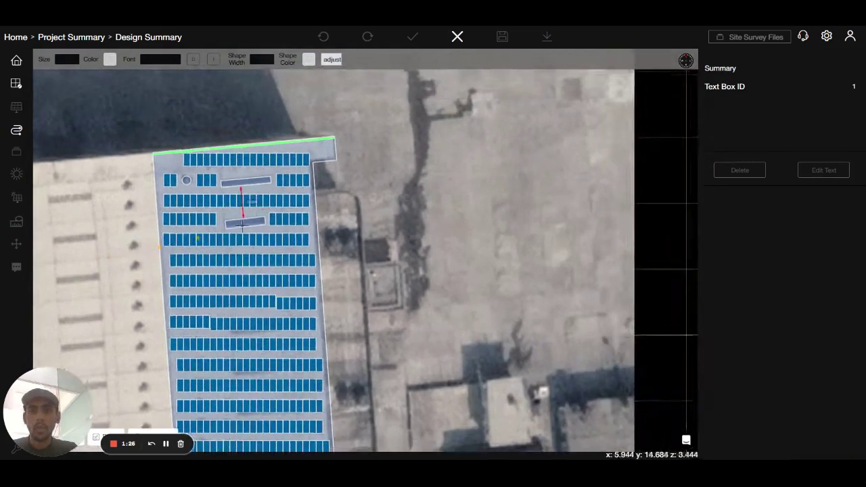
pyautogui.moveTo(374, 192); pyautogui.dragTo(512, 262)
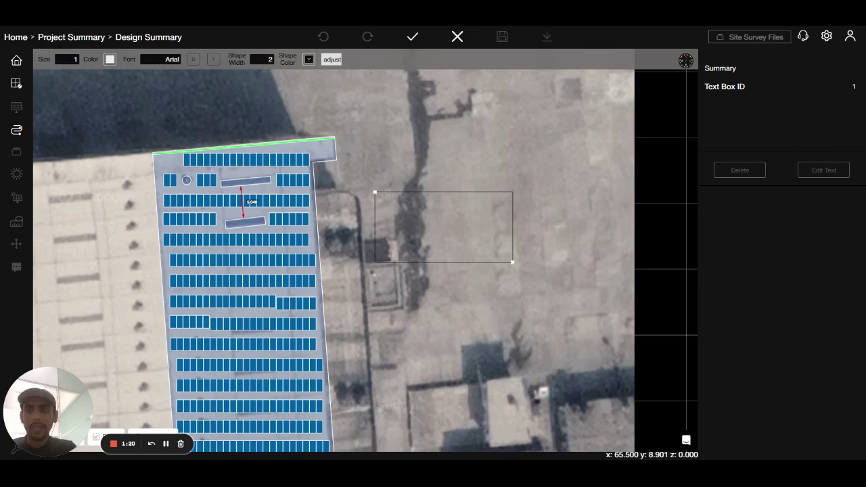
pyautogui.click(72, 62)
pyautogui.click(70, 119)
pyautogui.click(110, 60)
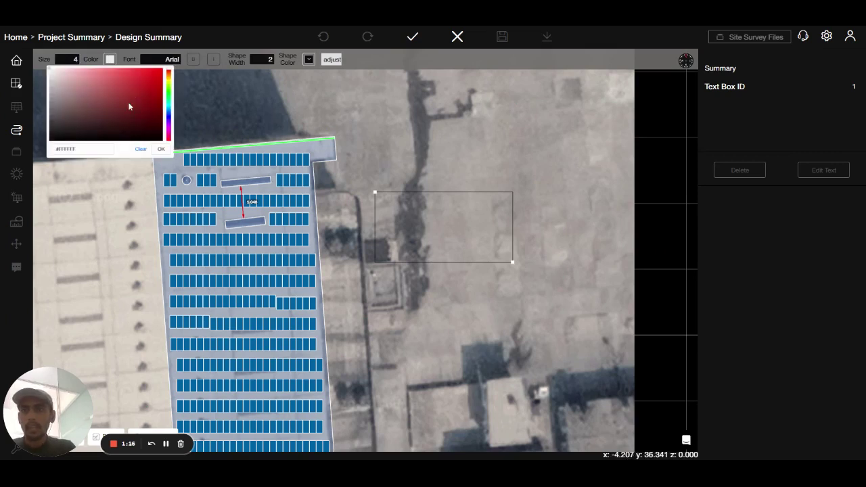
pyautogui.click(170, 119)
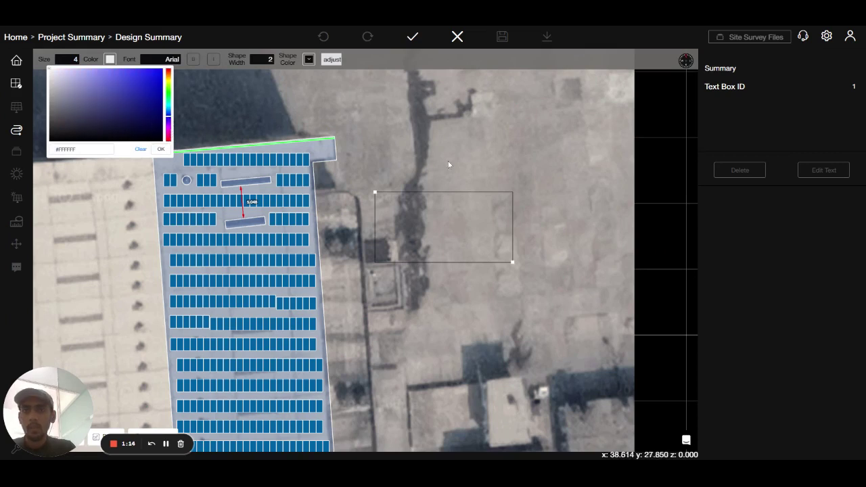
pyautogui.click(414, 216)
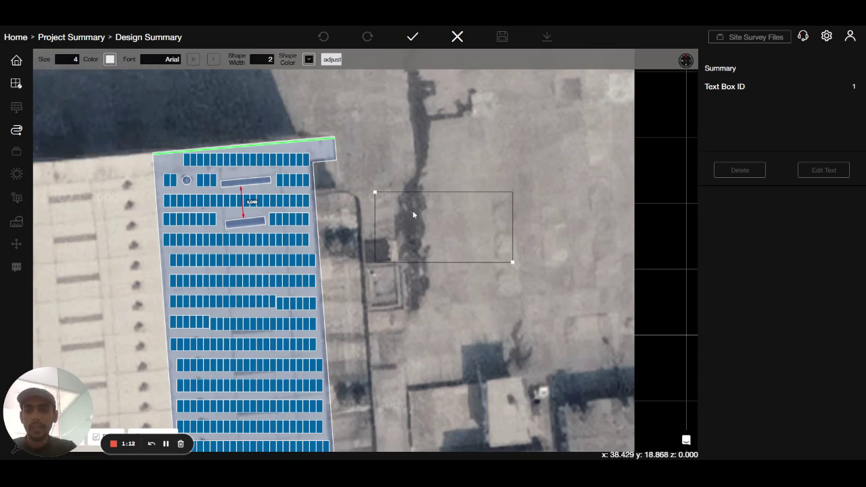
# Enter 'Hello Gugs' as the label text and confirm it.
pyautogui.write('Hel')
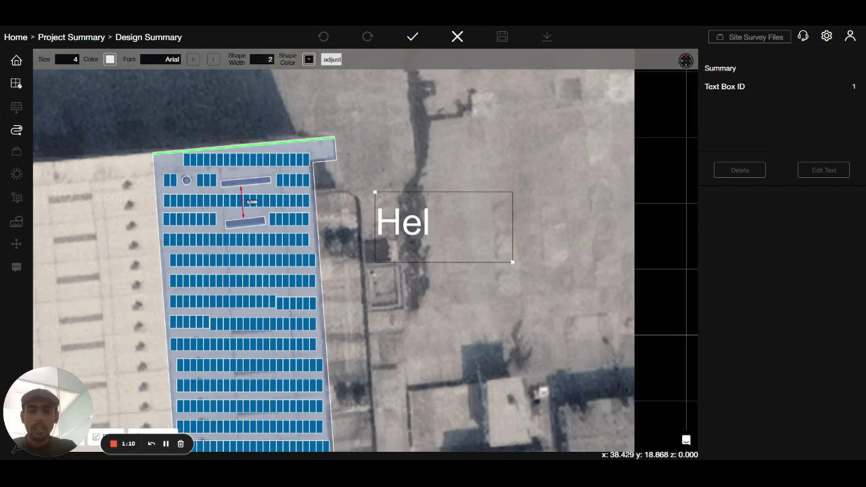
pyautogui.write('lo Gugs')
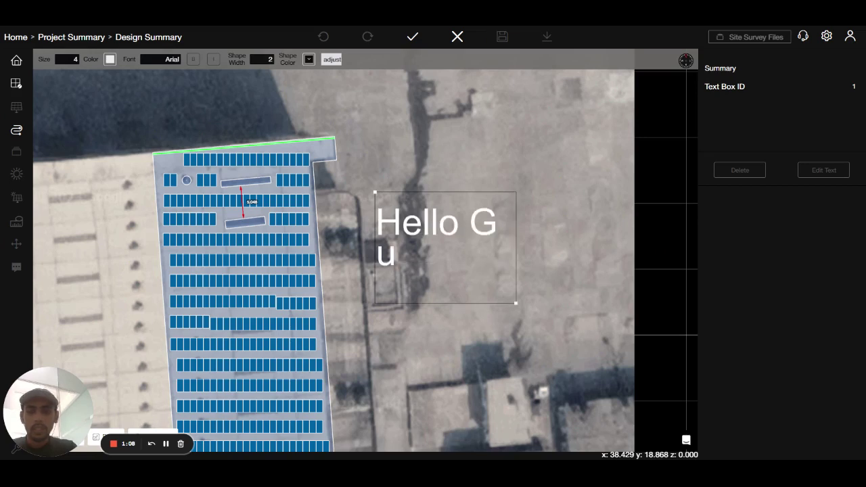
pyautogui.click(412, 36)
pyautogui.click(521, 311)
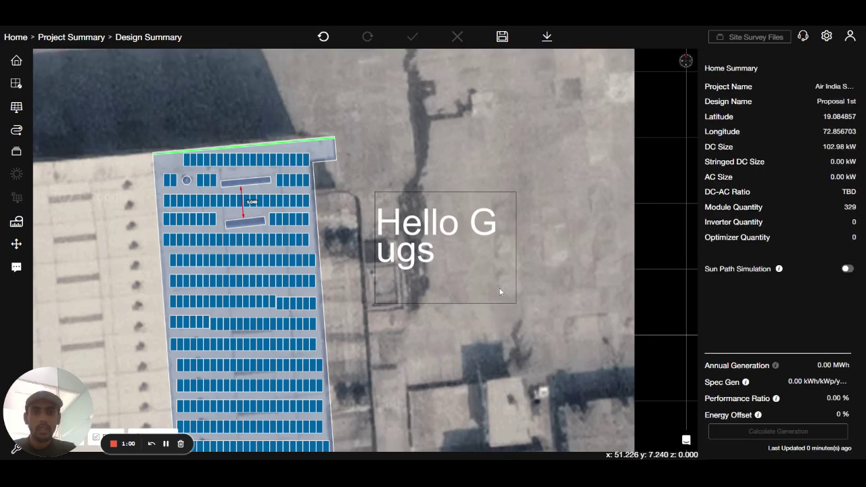
# Widen the text box so 'Hello Gugs' fits on a single line.
pyautogui.click(397, 196)
pyautogui.moveTo(535, 294); pyautogui.dragTo(587, 285)
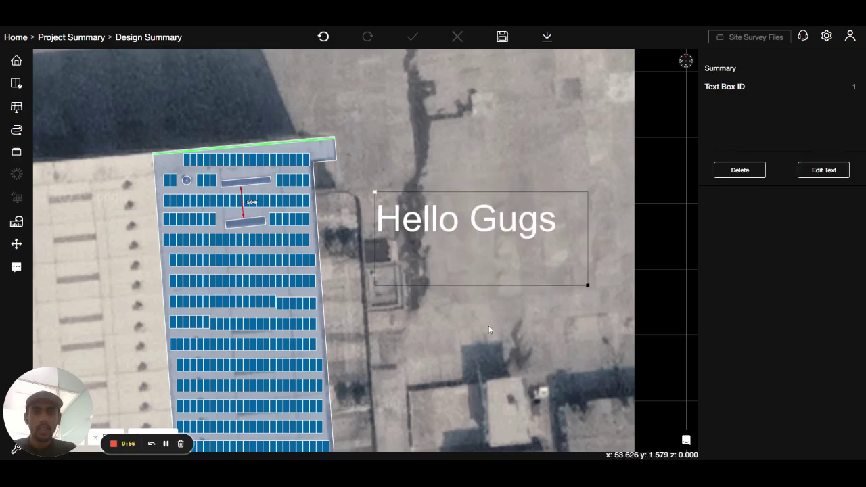
pyautogui.click(435, 324)
pyautogui.scroll(-3, 433, 284)
pyautogui.moveTo(472, 266); pyautogui.dragTo(412, 281, button='right')
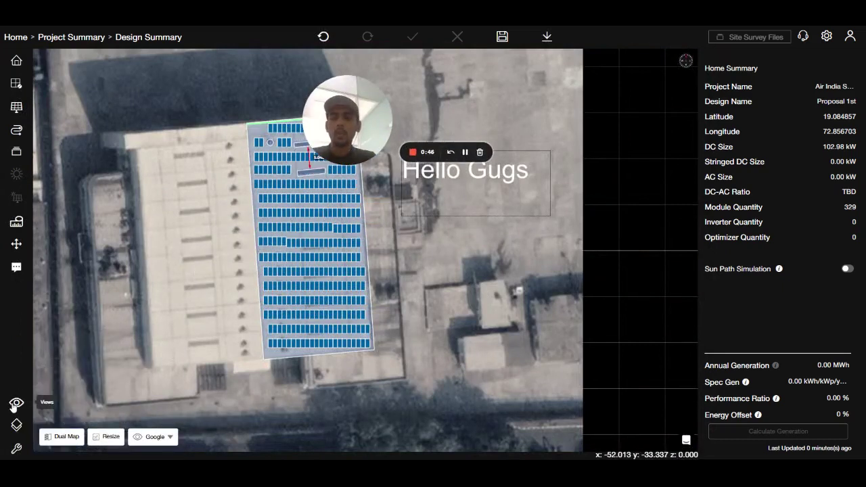
# Turn on the Arc, Show Stringing and Edge Center map layers.
pyautogui.click(13, 405)
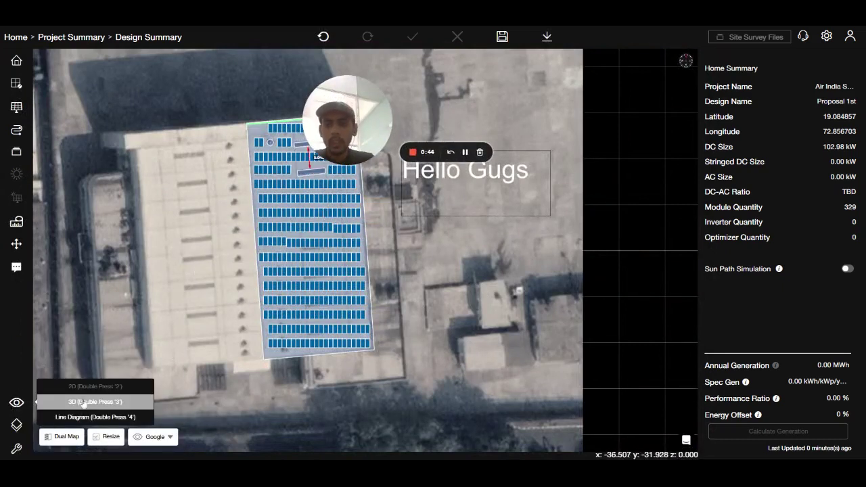
pyautogui.click(24, 431)
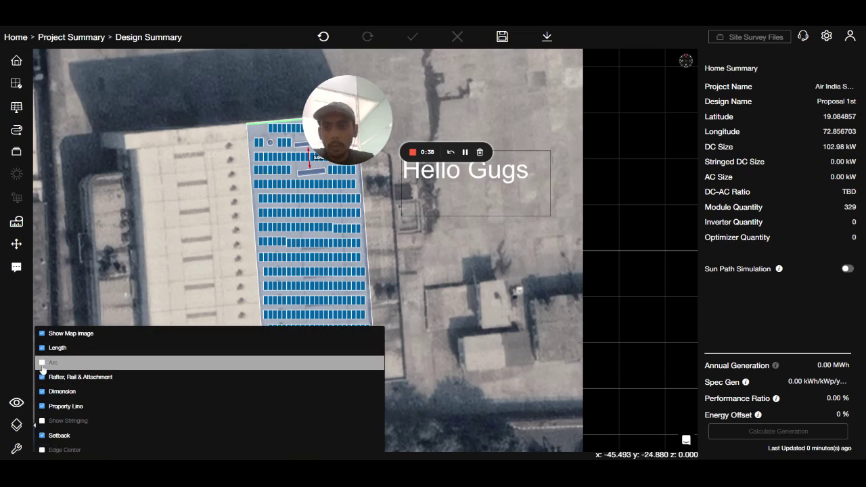
pyautogui.click(41, 421)
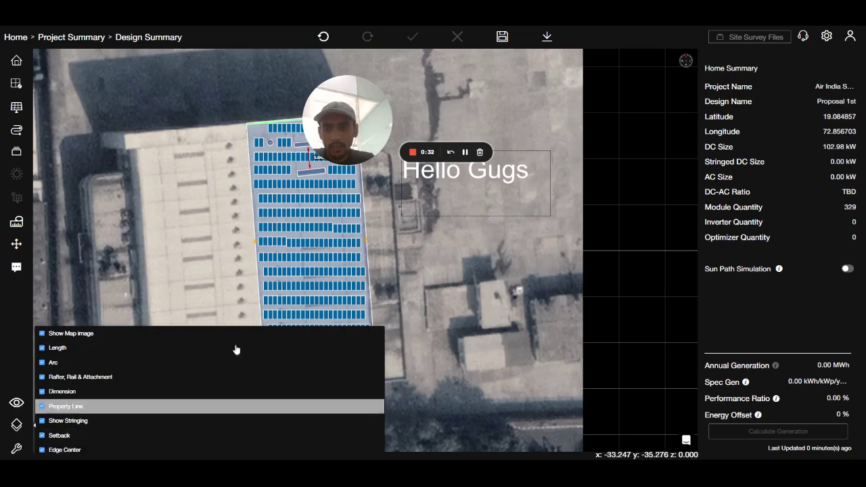
# Close the layer list and check the roof's panel coverage: 102.98 kW DC, 329 modules.
pyautogui.click(361, 244)
pyautogui.click(332, 245)
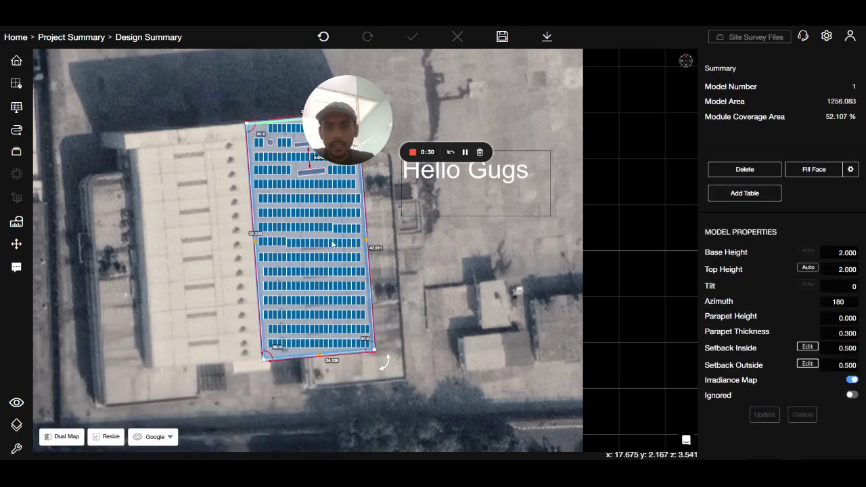
pyautogui.scroll(2, 232, 136)
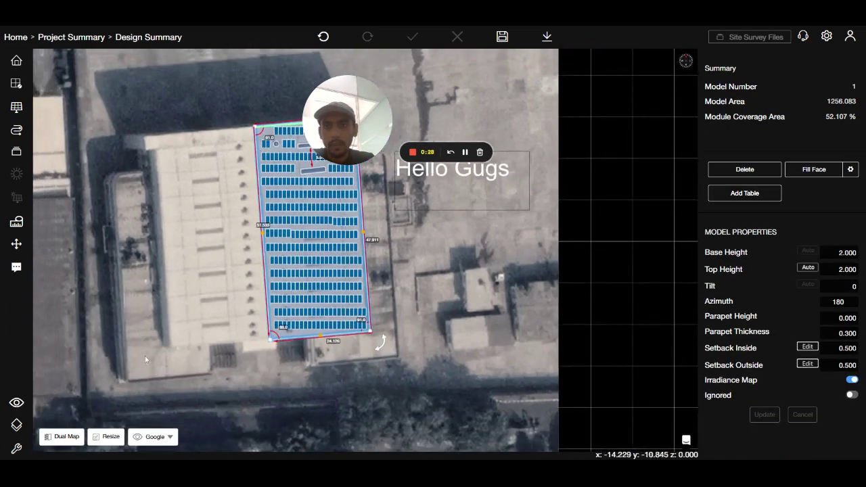
pyautogui.click(16, 425)
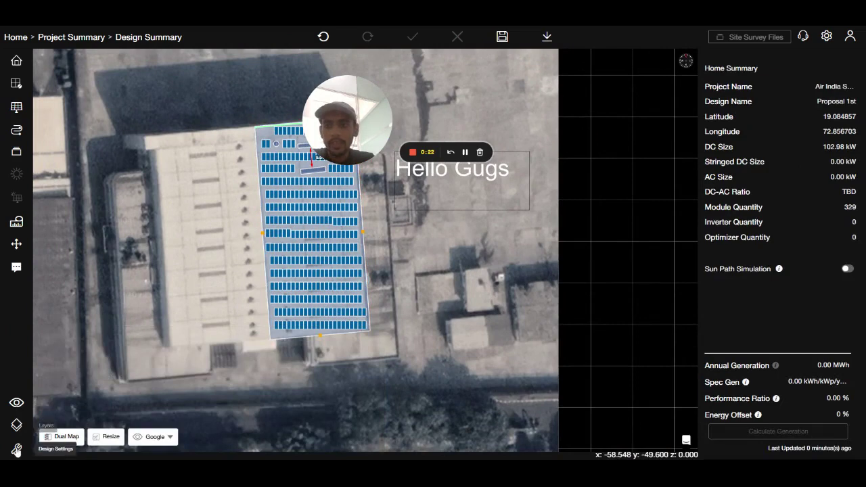
# Open Defaults Settings on General: 08:00–16:00 times, Meters distance, AWG wiring.
pyautogui.click(16, 450)
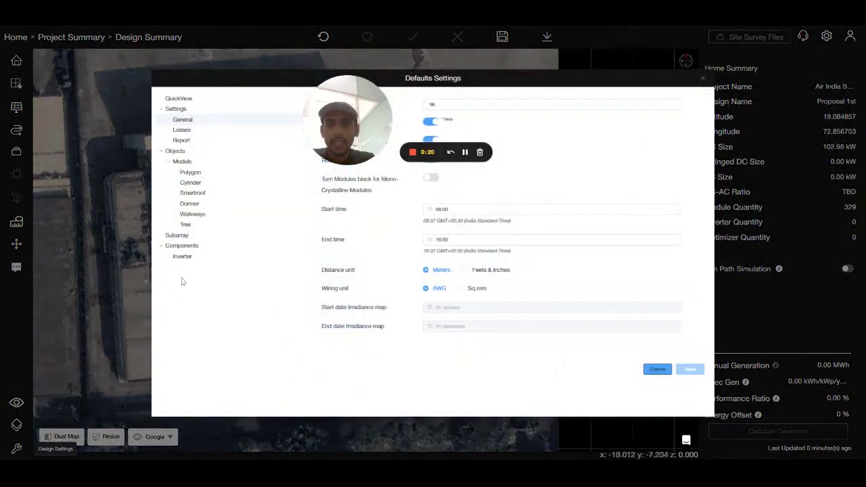